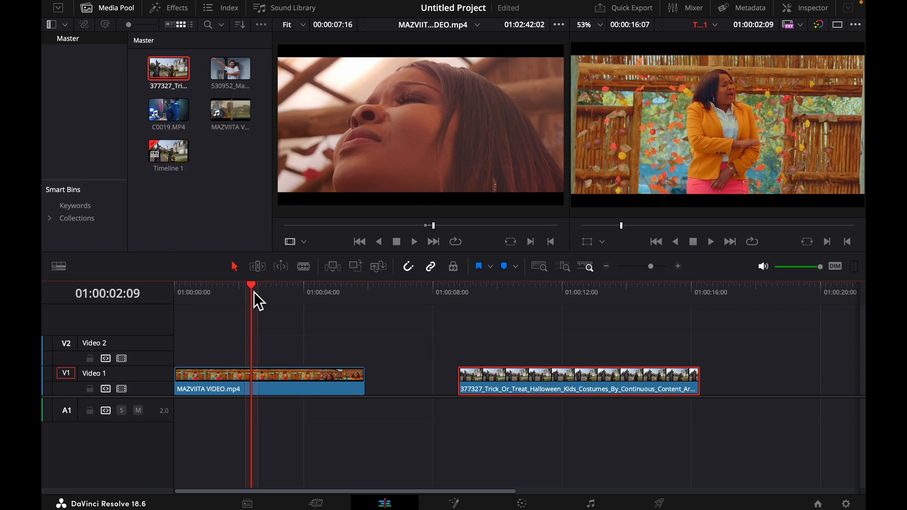
Play the MAZVIITA VIDEO.mp4 clip from the start of the timeline
click(228, 297)
click(210, 293)
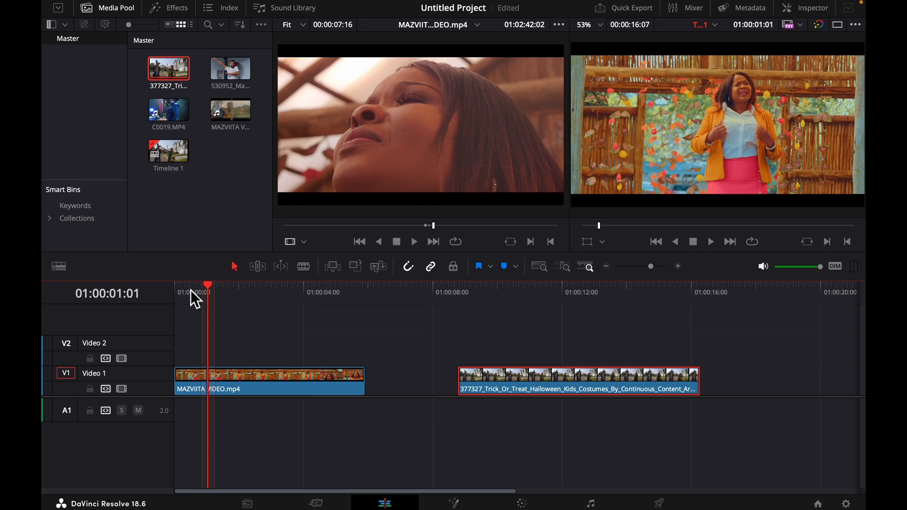
click(189, 291)
drag(183, 288, 169, 310)
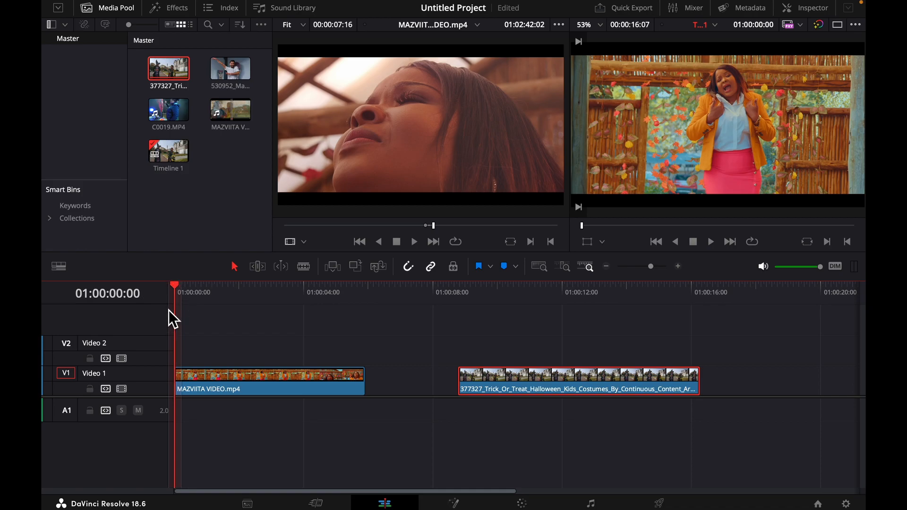
key(space)
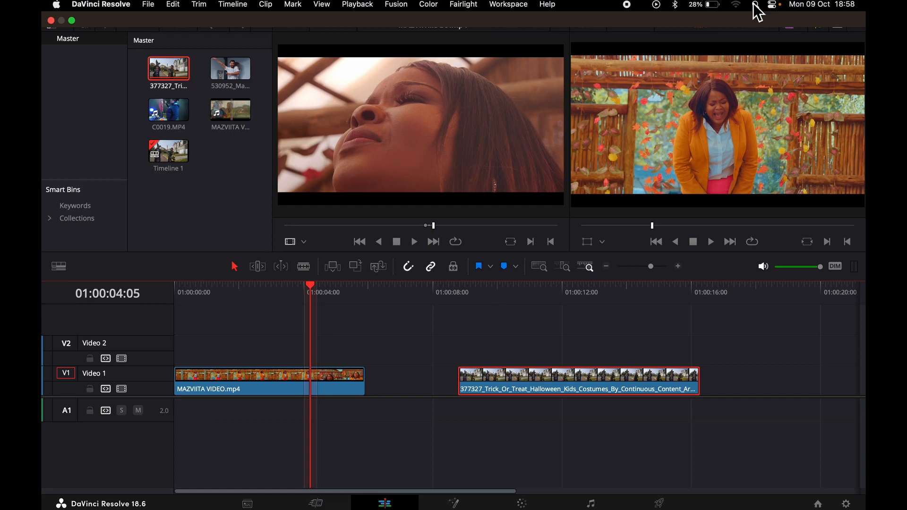
Examine the Halloween clip's metadata, including its shot frame rate, and replay the first timeline clip from the start
click(741, 10)
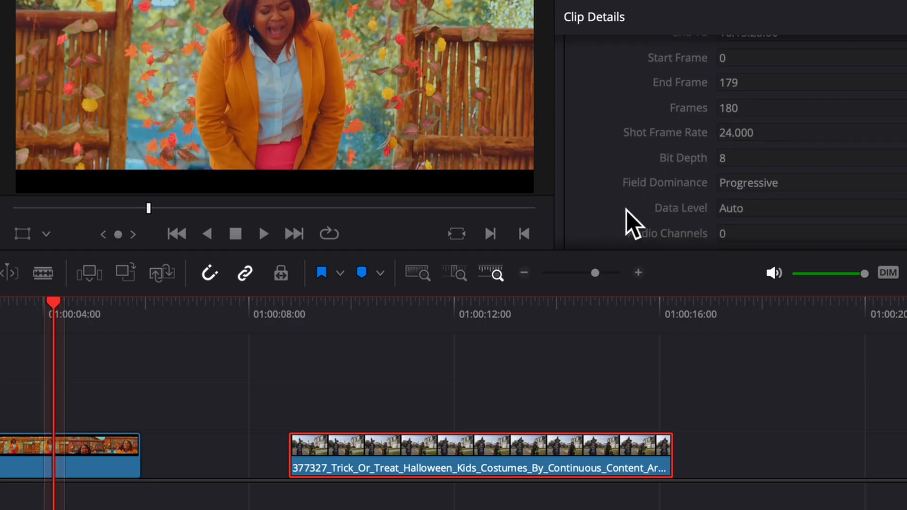
scroll(626, 210, down, 1)
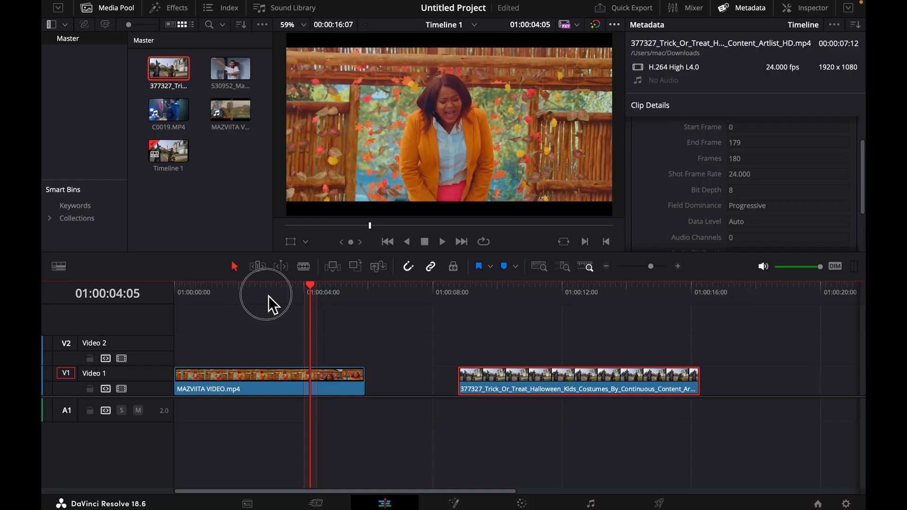
click(267, 295)
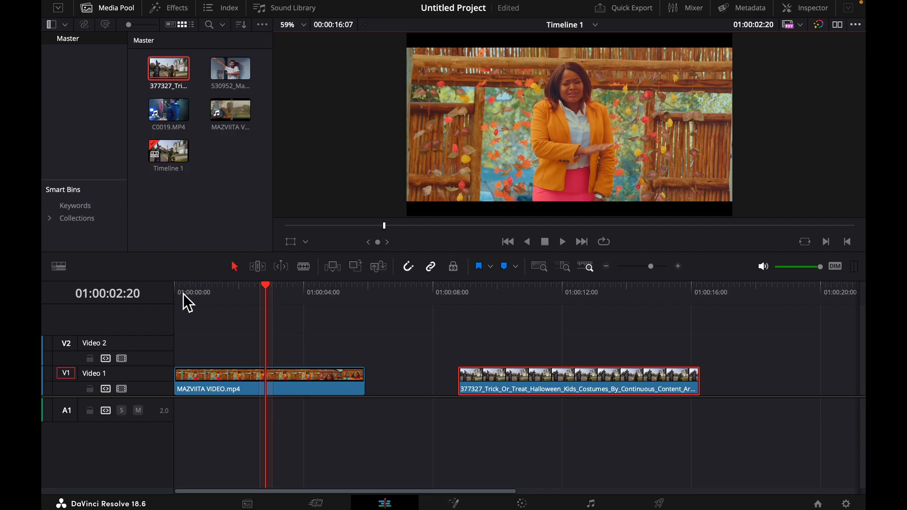
click(180, 294)
key(space)
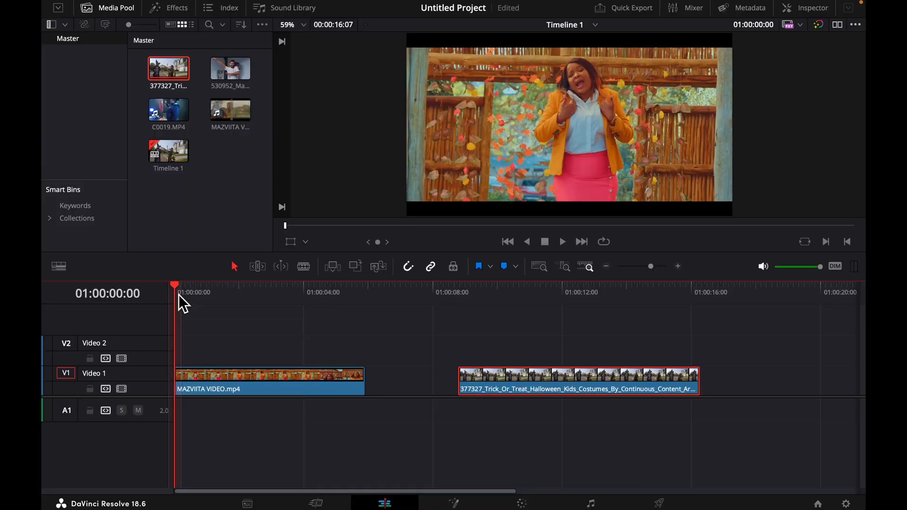
key(space)
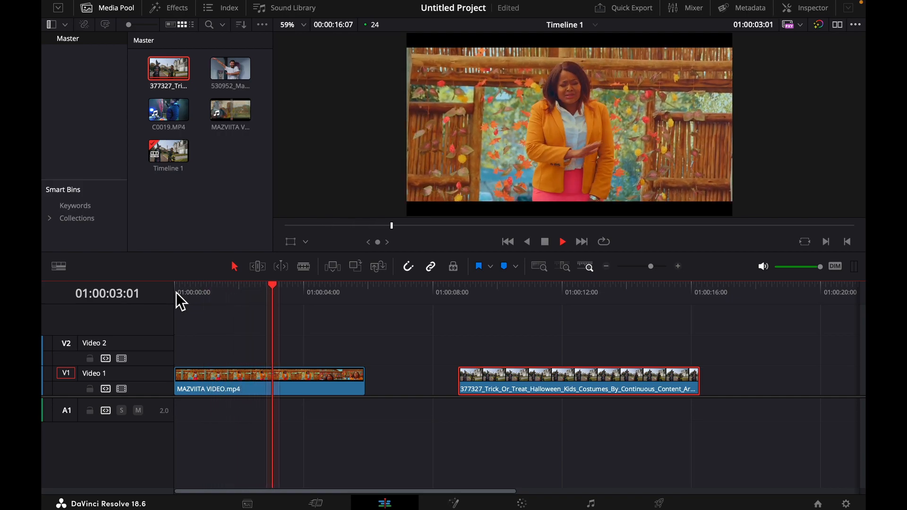
key(space)
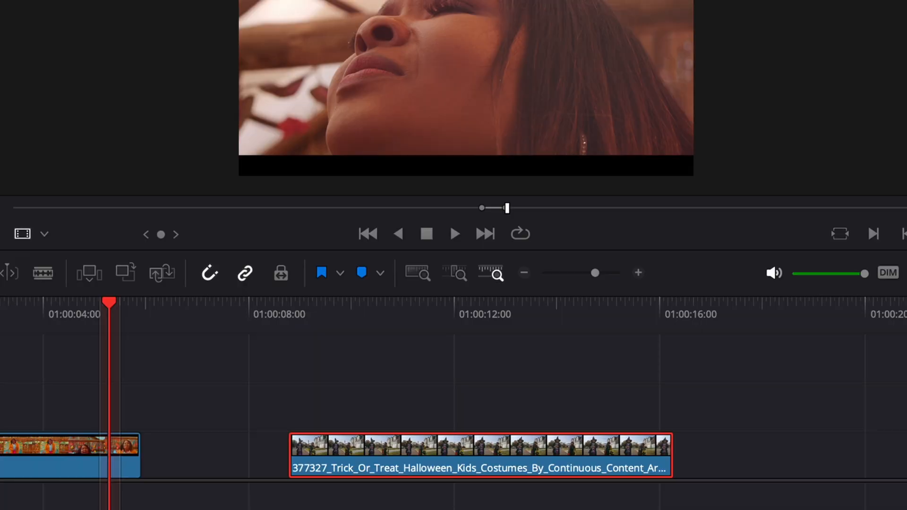
click(780, 1)
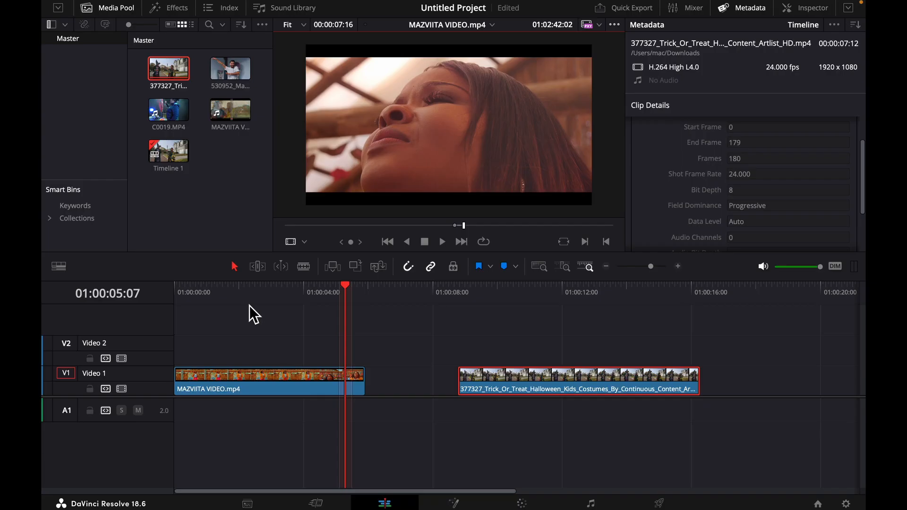
click(242, 303)
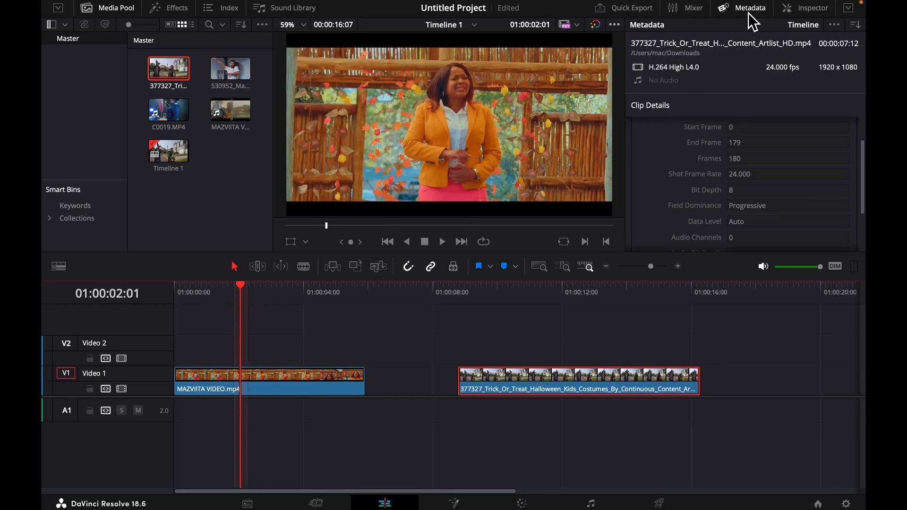
Set the speed of the MAZVIITA VIDEO.mp4 clip to 50% in its Speed Change properties
click(804, 8)
scroll(655, 137, up, 10)
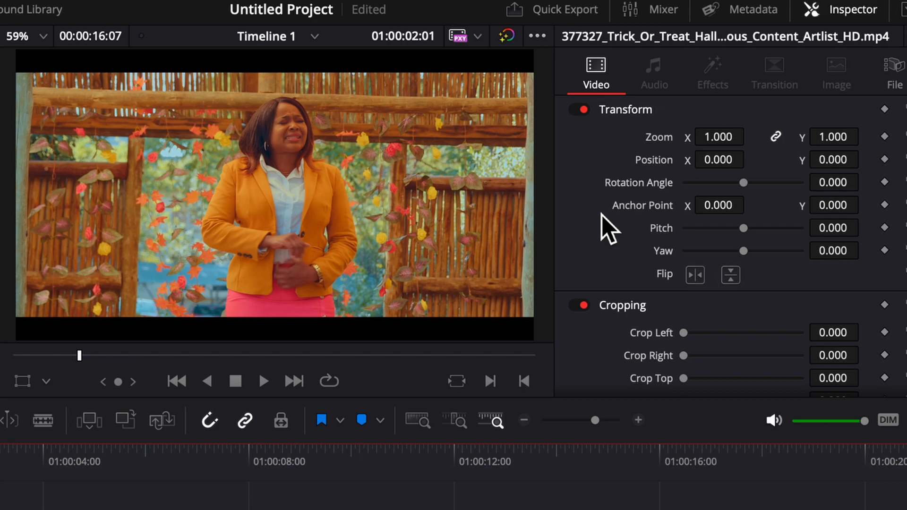
scroll(607, 227, down, 5)
scroll(606, 226, down, 5)
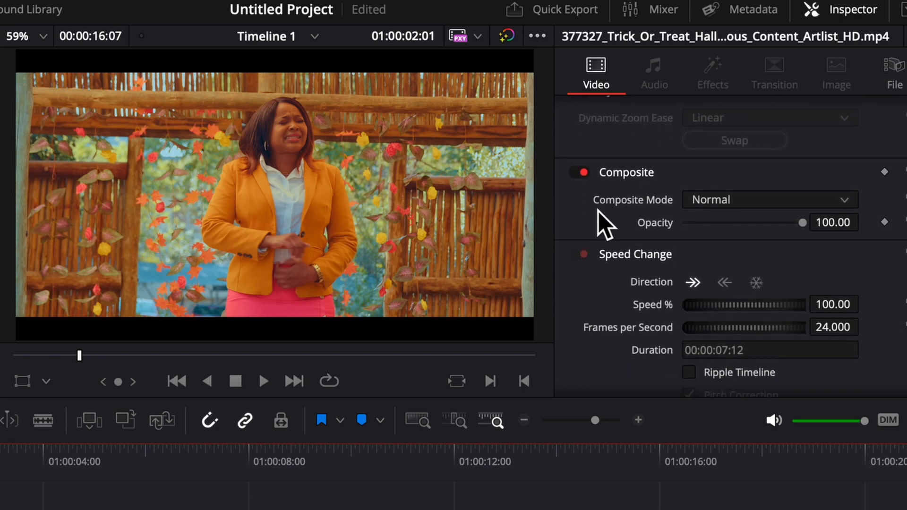
scroll(598, 211, down, 1)
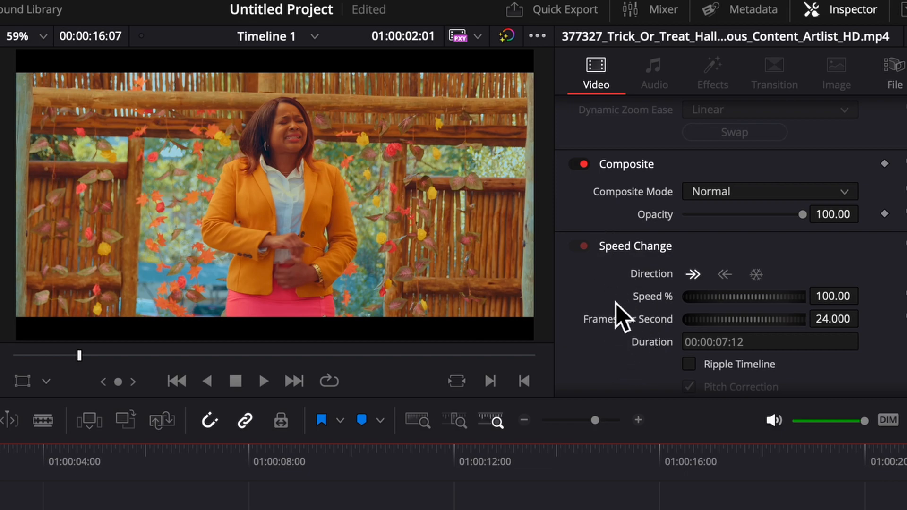
click(71, 508)
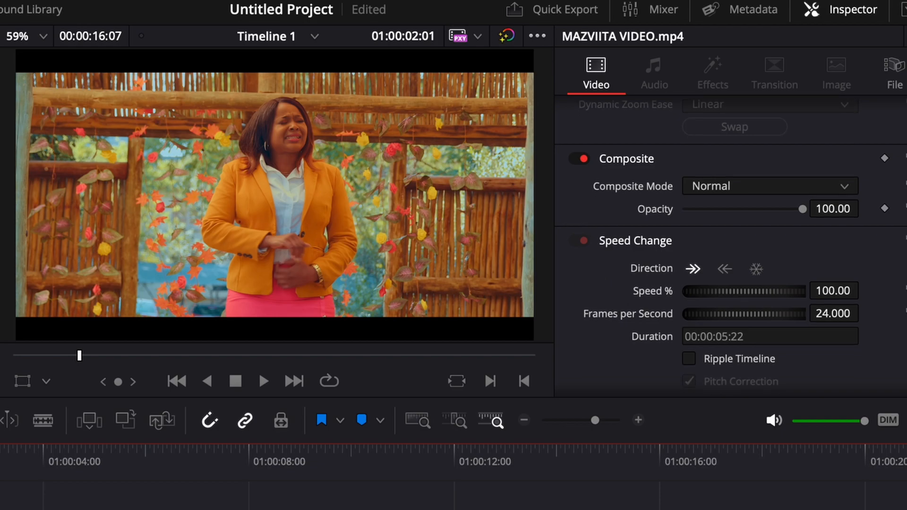
scroll(603, 294, down, 2)
click(575, 227)
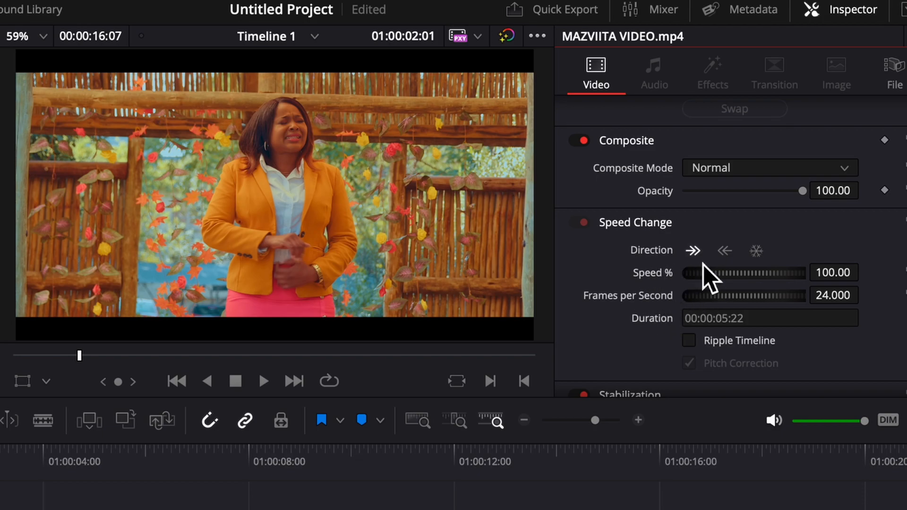
click(834, 282)
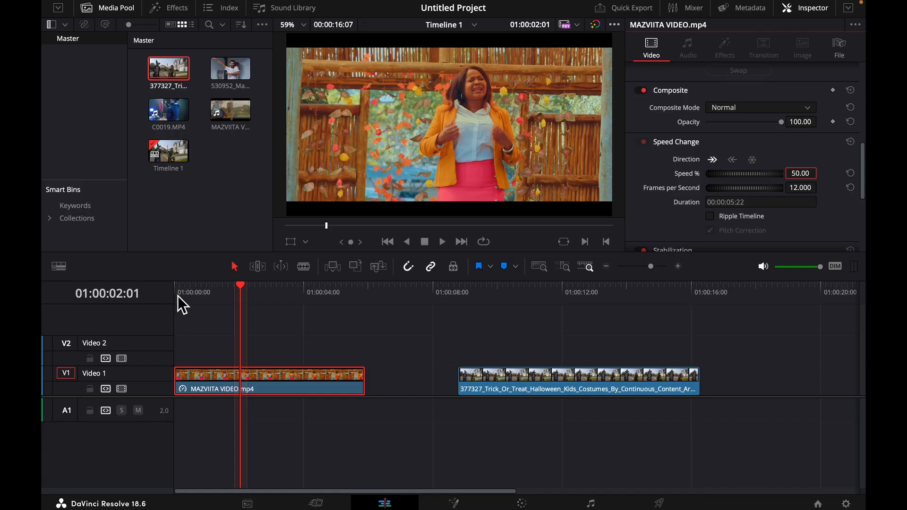
Play the 50% speed clip from the start of the timeline to review the slow motion
click(176, 294)
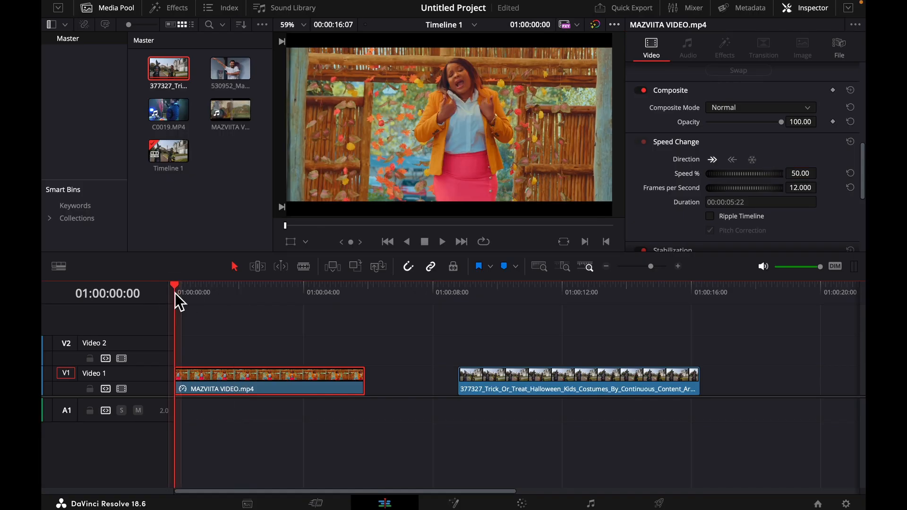
key(space)
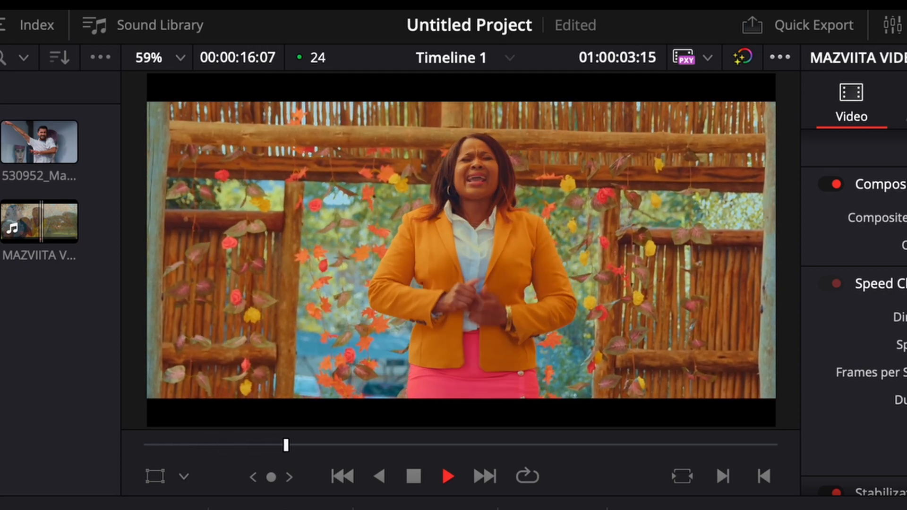
key(space)
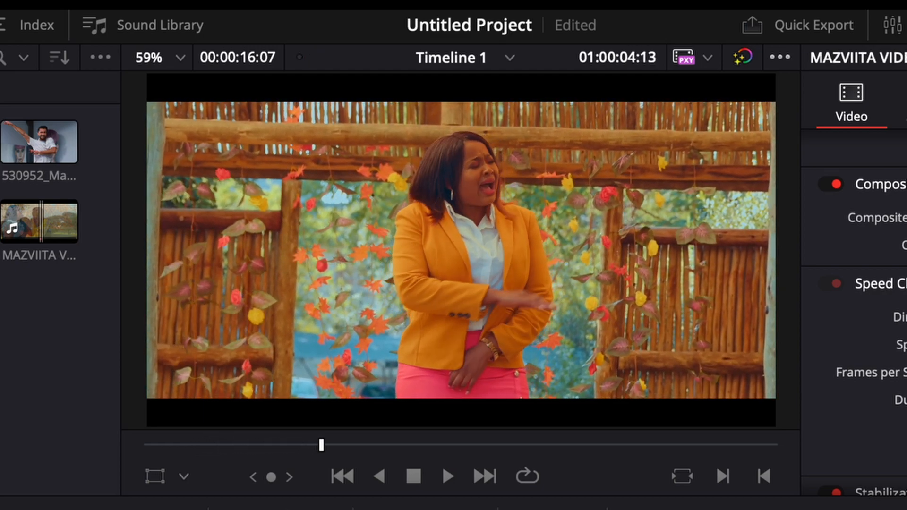
Move the Halloween clip further along onto Video 2 and extend the slowed clip's end to a duration of 00:00:13:14
key(ctrl+z)
drag(371, 374, 743, 369)
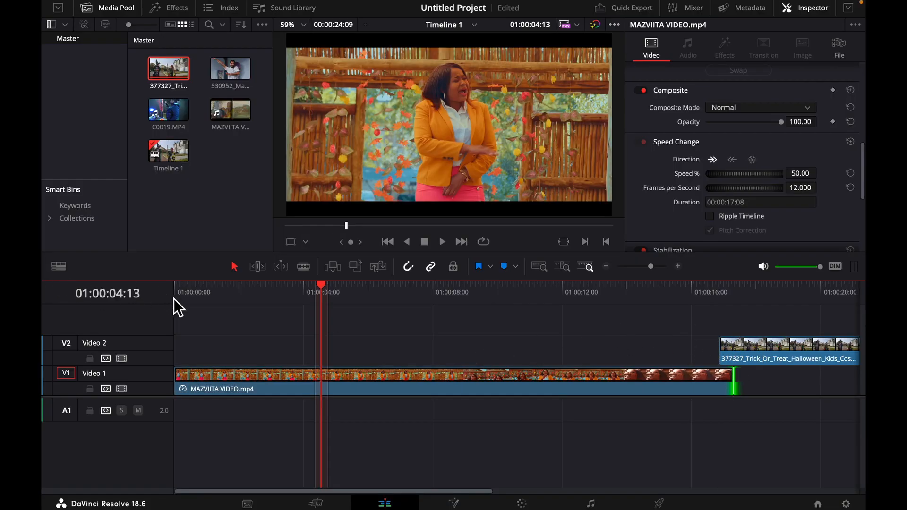
Play the extended slow-motion clip from the start and check its motion up to about 01:00:10:12
click(180, 297)
key(space)
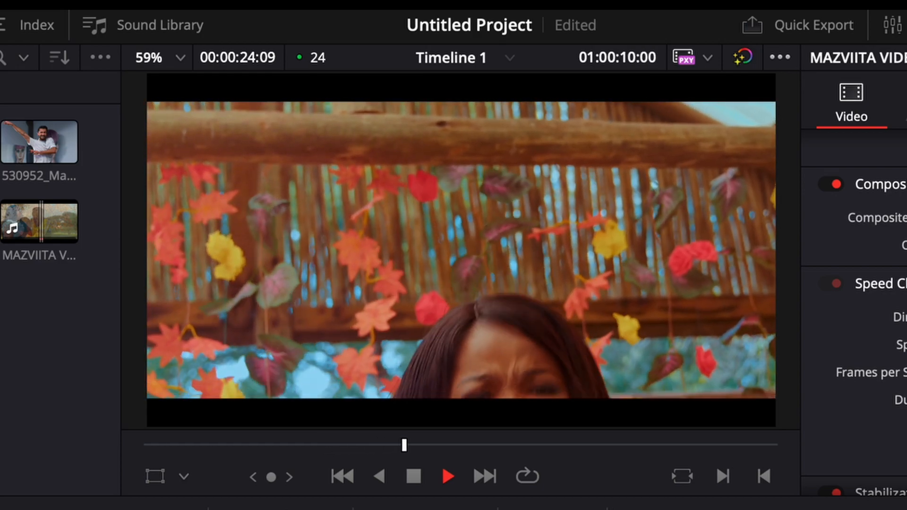
key(space)
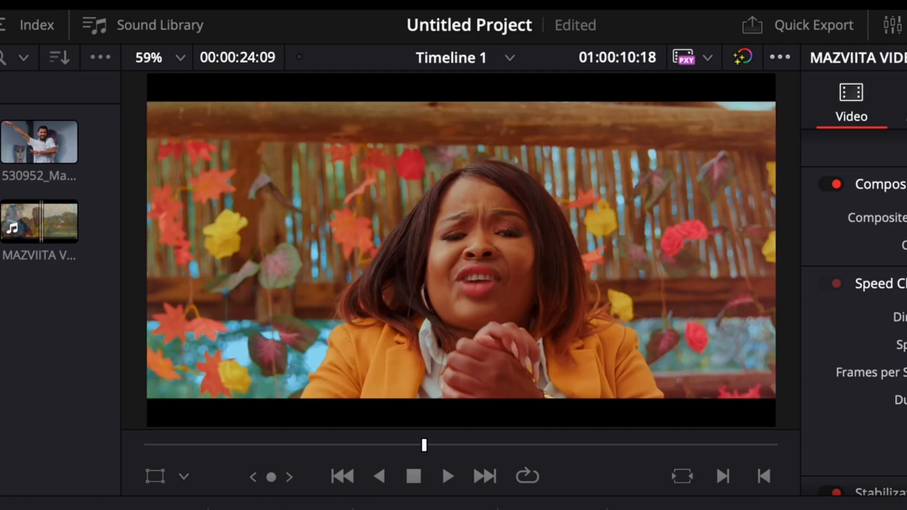
key(space)
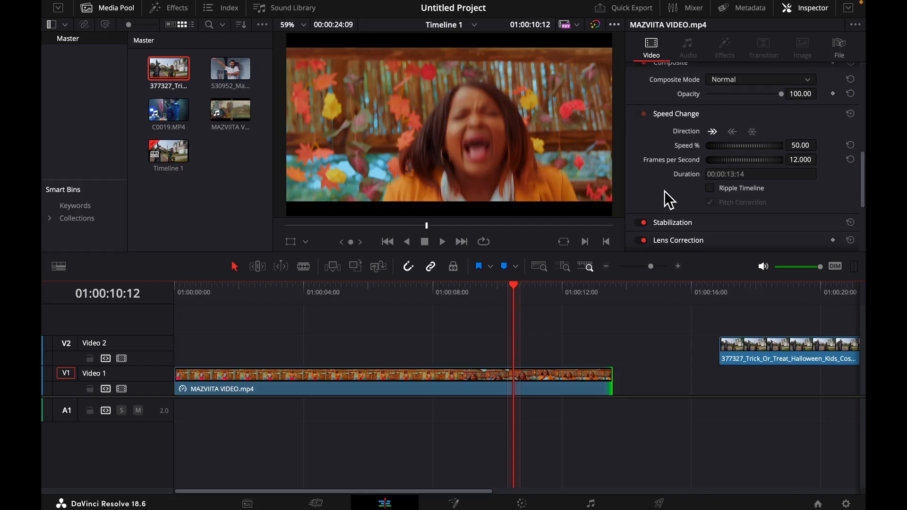
Set the slowed clip's Retime Process to Optical Flow and play the clip from the start
scroll(833, 329, down, 4)
scroll(617, 304, down, 5)
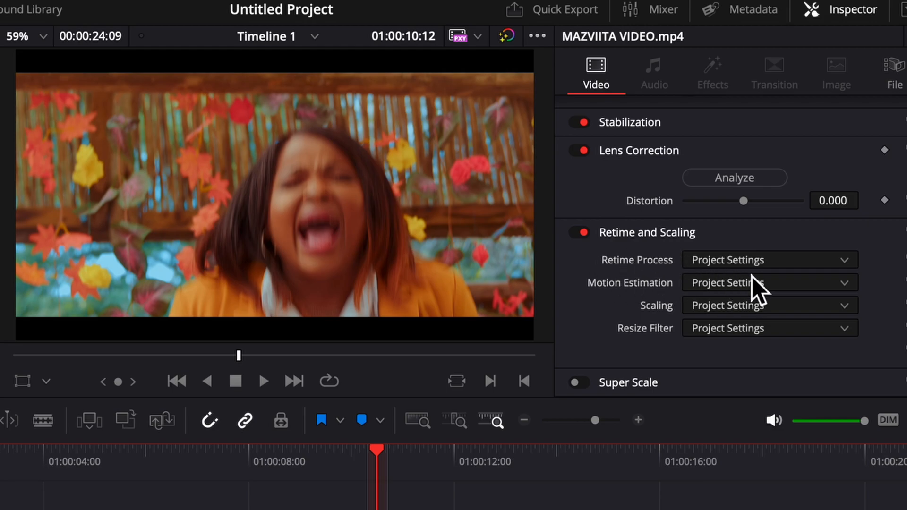
click(765, 256)
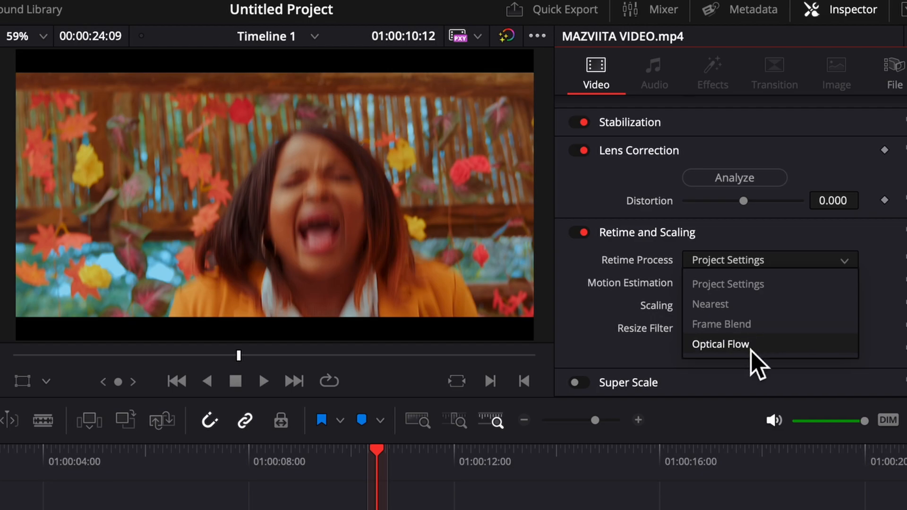
click(722, 345)
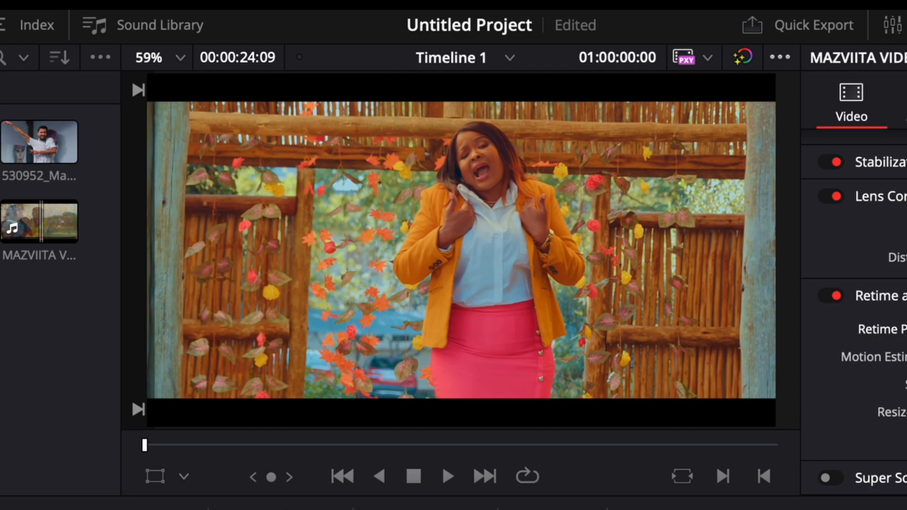
key(space)
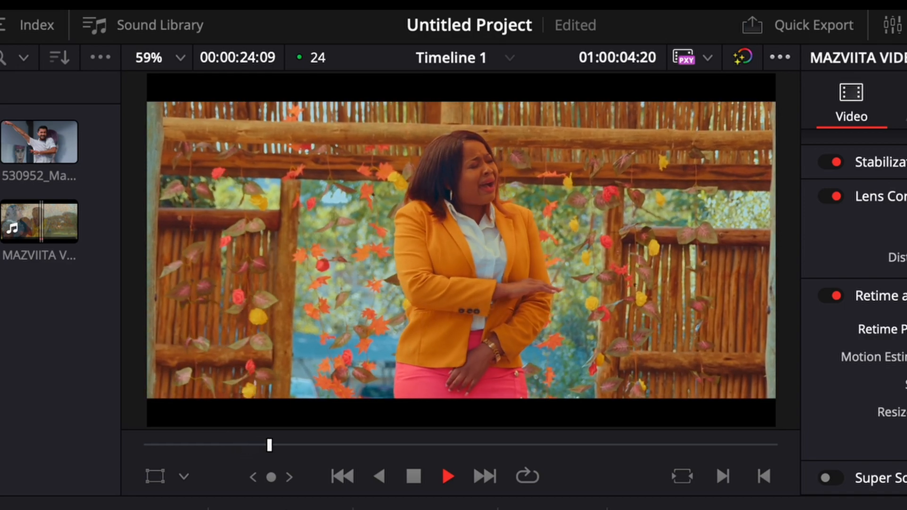
key(space)
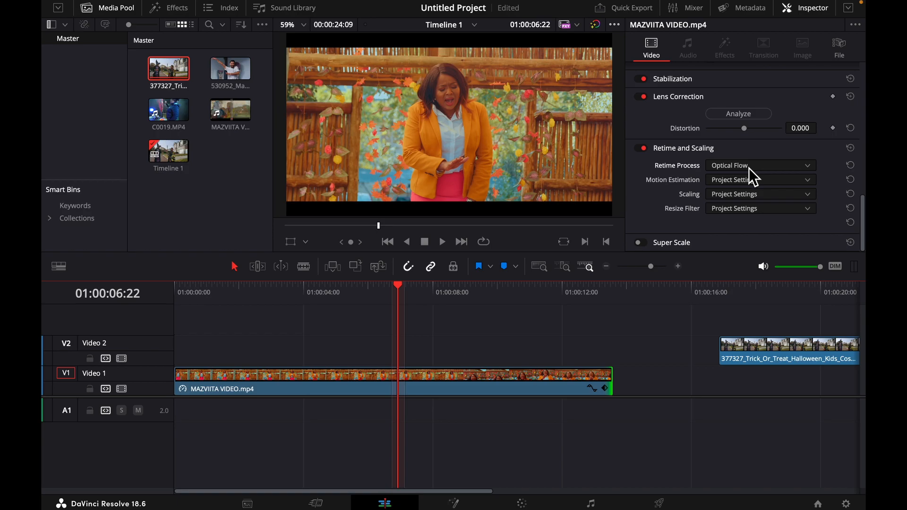
Switch the Retime Process back to Project Settings and replay the clip from the start for comparison
click(750, 168)
click(744, 186)
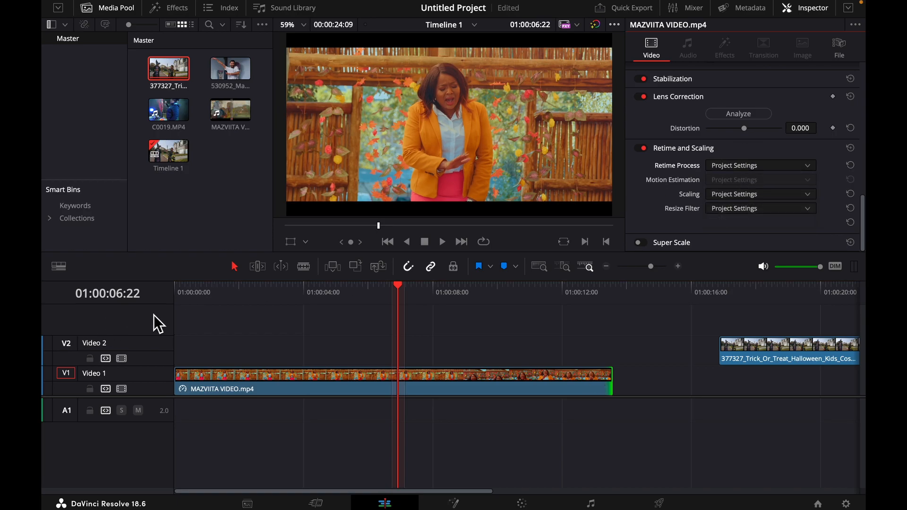
click(186, 296)
key(space)
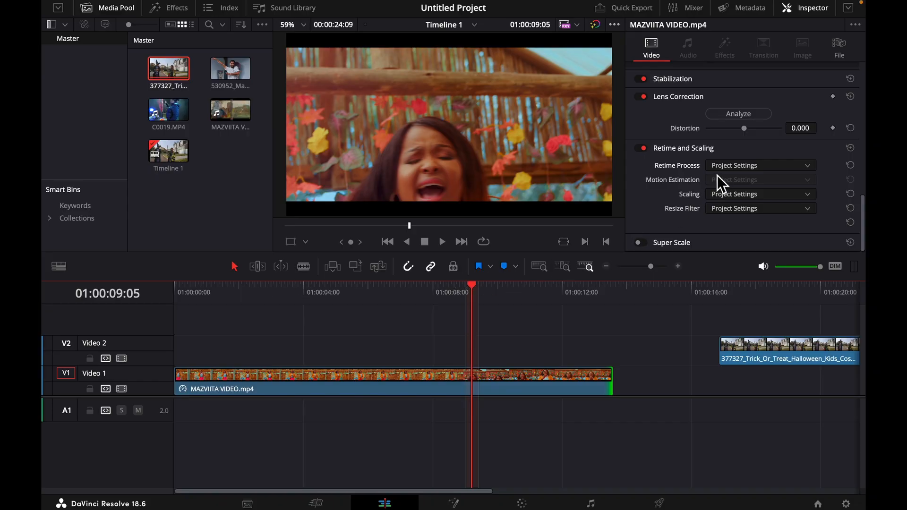
Reapply Optical Flow as the slowed clip's Retime Process and replay the clip from the start
click(721, 167)
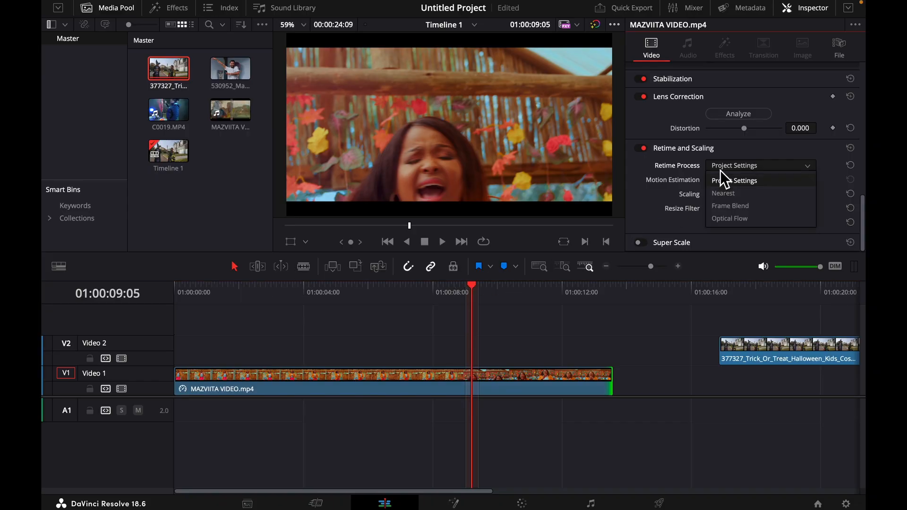
click(728, 219)
click(180, 293)
key(space)
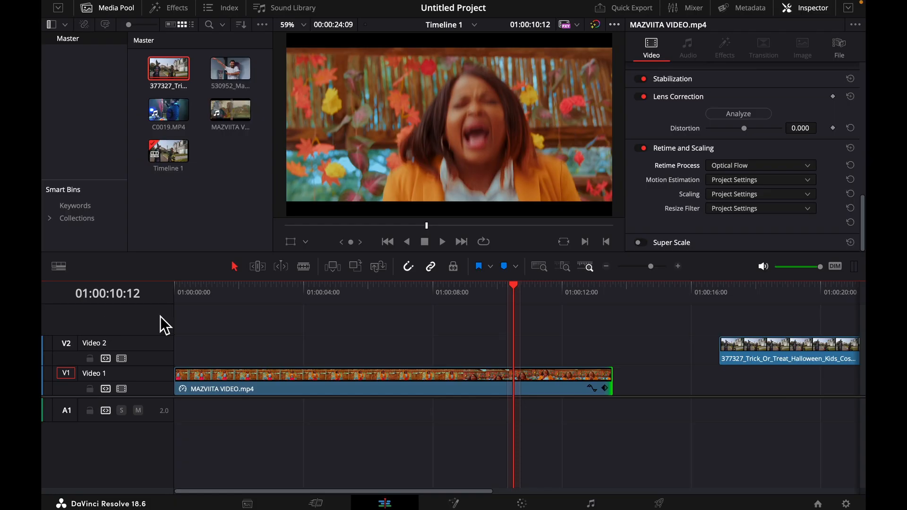
click(205, 293)
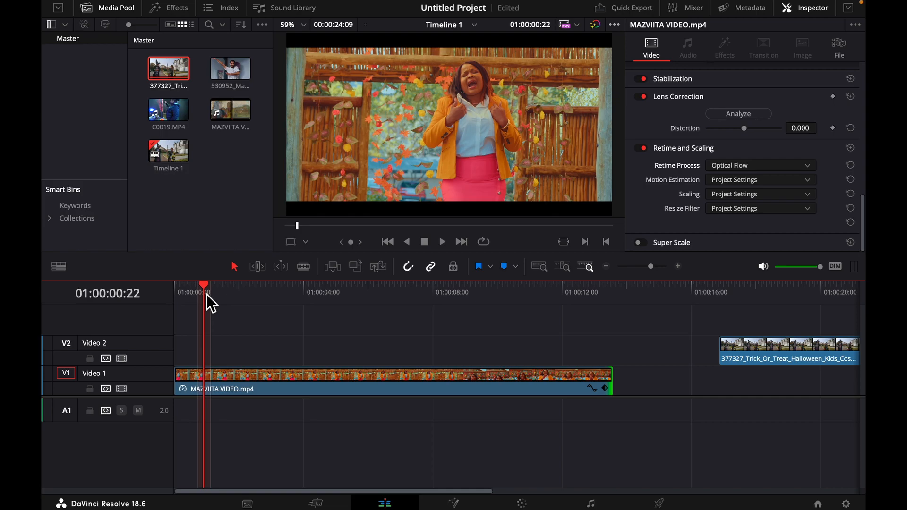